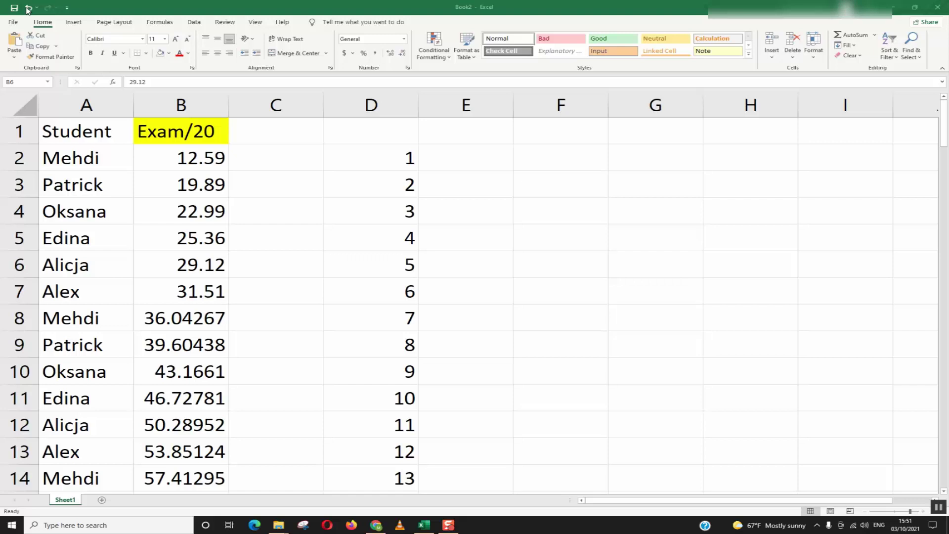
Step: Enter the constant 1 in cell C2, beside Mehdi's first exam score
{"action": "key", "text": "F2"}
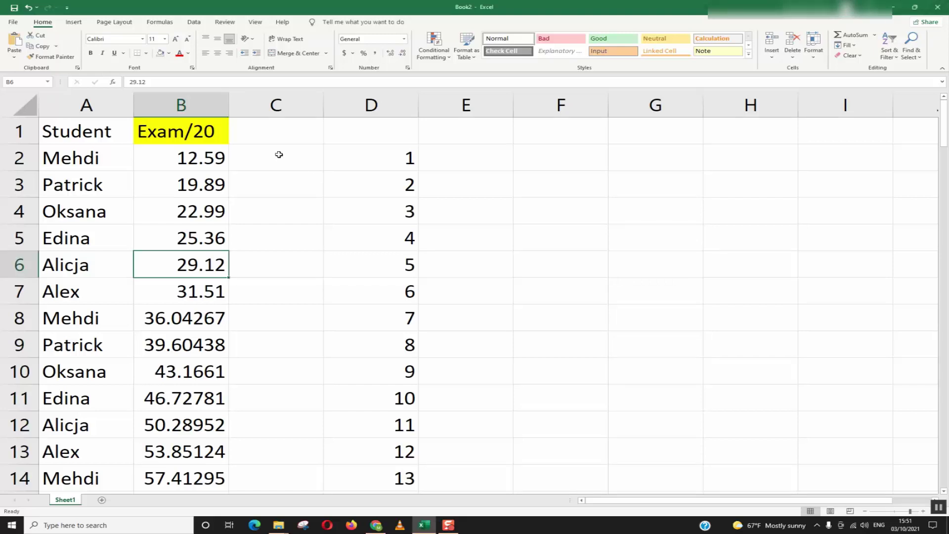
{"action": "left_click", "coordinate": [266, 158]}
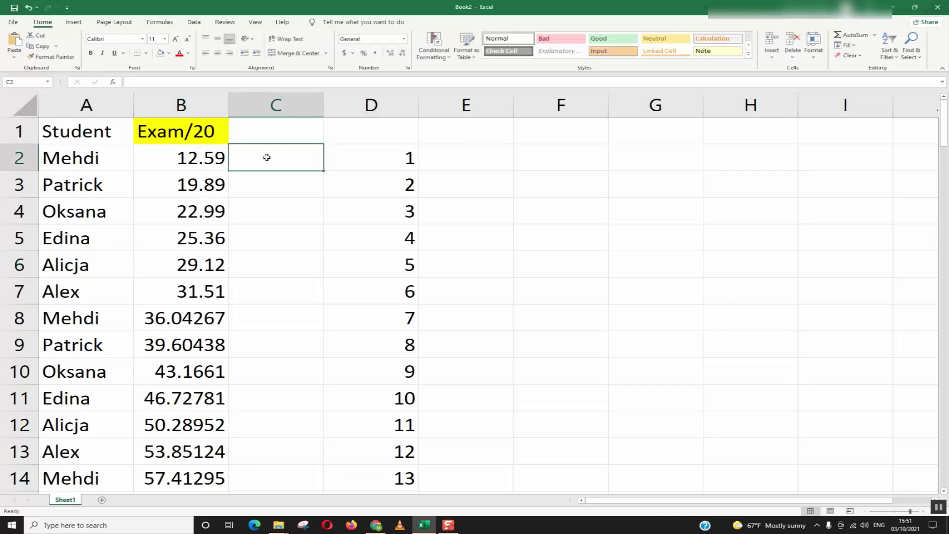
{"action": "type", "text": "1"}
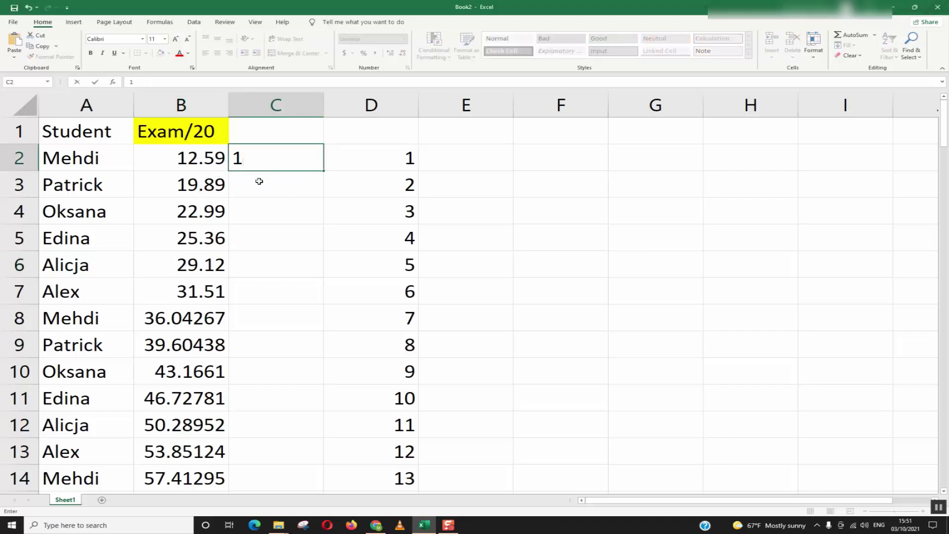
{"action": "key", "text": "Return"}
{"action": "left_click", "coordinate": [260, 160]}
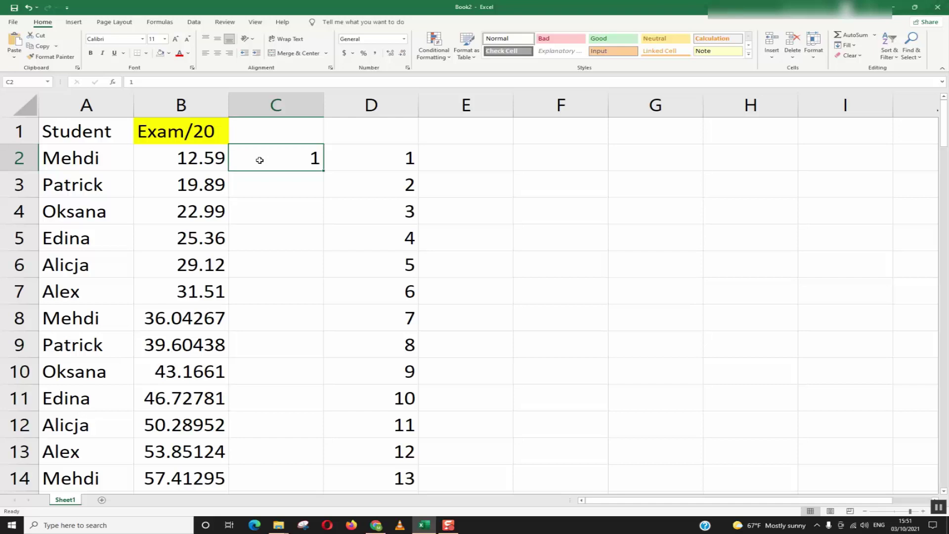
{"action": "left_click", "coordinate": [344, 158]}
{"action": "scroll", "coordinate": [348, 168], "scroll_direction": "down", "scroll_amount": 1}
{"action": "scroll", "coordinate": [349, 167], "scroll_direction": "down", "scroll_amount": 8}
{"action": "scroll", "coordinate": [348, 168], "scroll_direction": "down", "scroll_amount": 9}
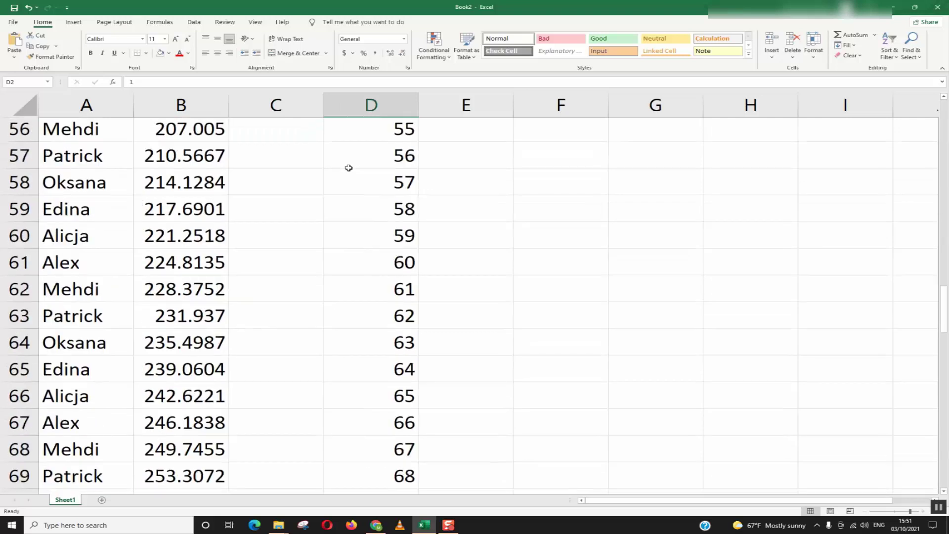
{"action": "scroll", "coordinate": [349, 168], "scroll_direction": "down", "scroll_amount": 8}
{"action": "scroll", "coordinate": [349, 167], "scroll_direction": "down", "scroll_amount": 4}
{"action": "left_click", "coordinate": [200, 186]}
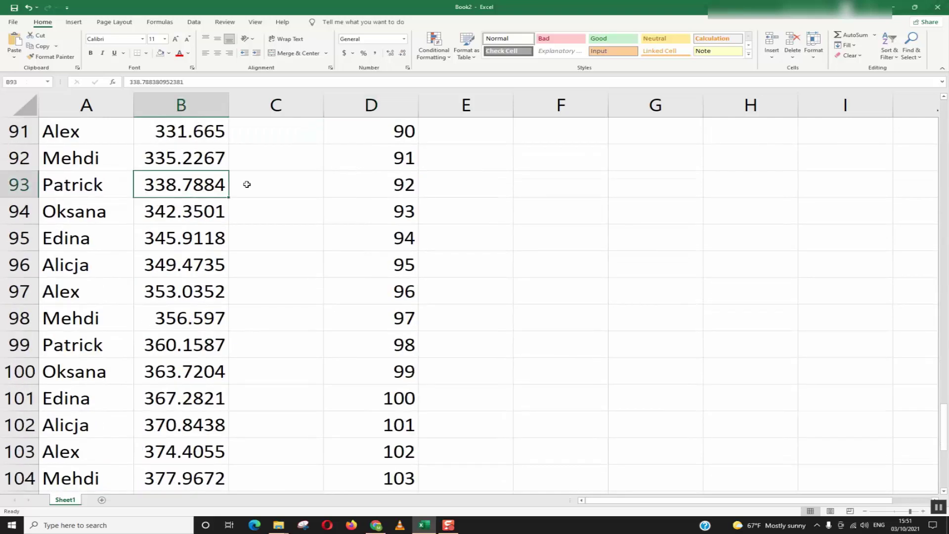
{"action": "left_click", "coordinate": [374, 182], "text": "shift"}
{"action": "scroll", "coordinate": [265, 157], "scroll_direction": "up", "scroll_amount": 11}
{"action": "scroll", "coordinate": [263, 156], "scroll_direction": "up", "scroll_amount": 17}
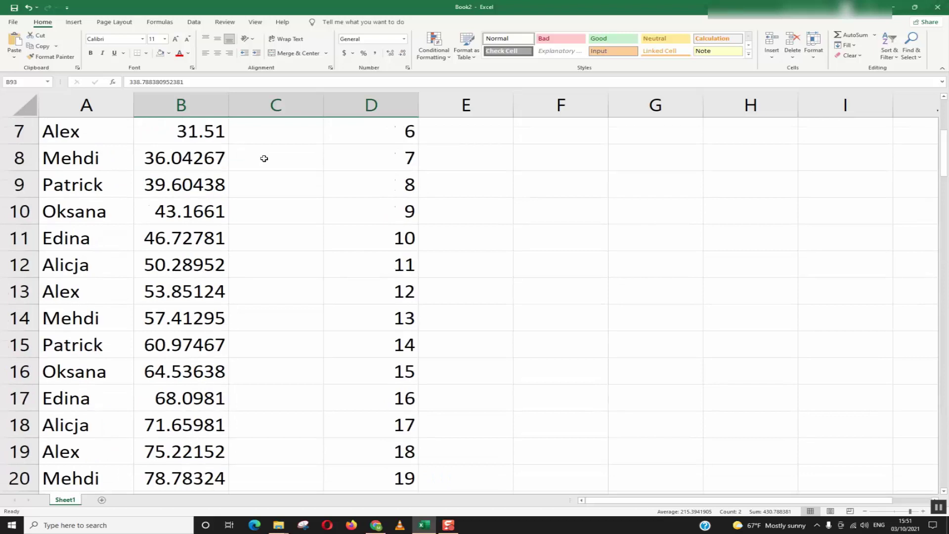
{"action": "scroll", "coordinate": [263, 157], "scroll_direction": "up", "scroll_amount": 2}
{"action": "left_click", "coordinate": [256, 156]}
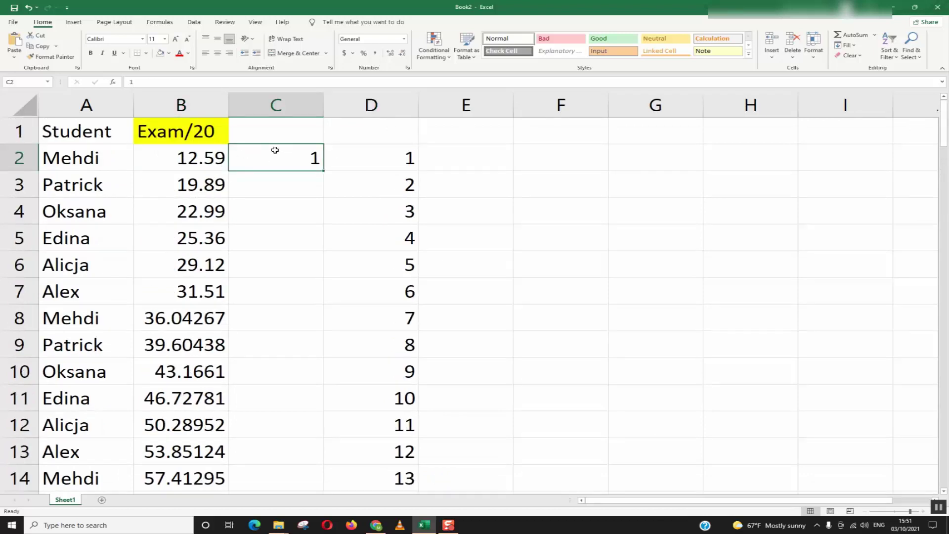
Step: Subtract the copied 1 from all Exam/20 scores in B2:B115 with Paste Special
{"action": "key", "text": "ctrl+c"}
{"action": "left_click", "coordinate": [216, 158]}
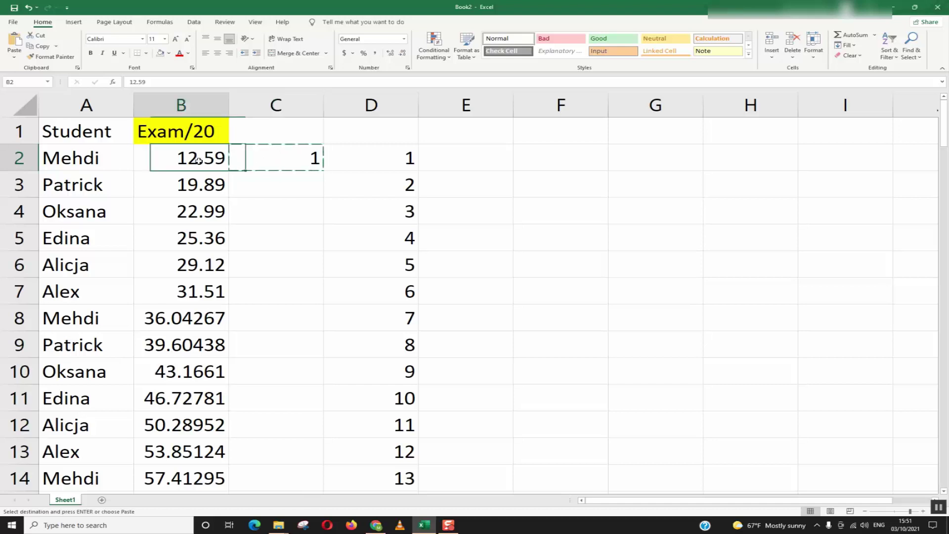
{"action": "key", "text": "ctrl+shift+Down"}
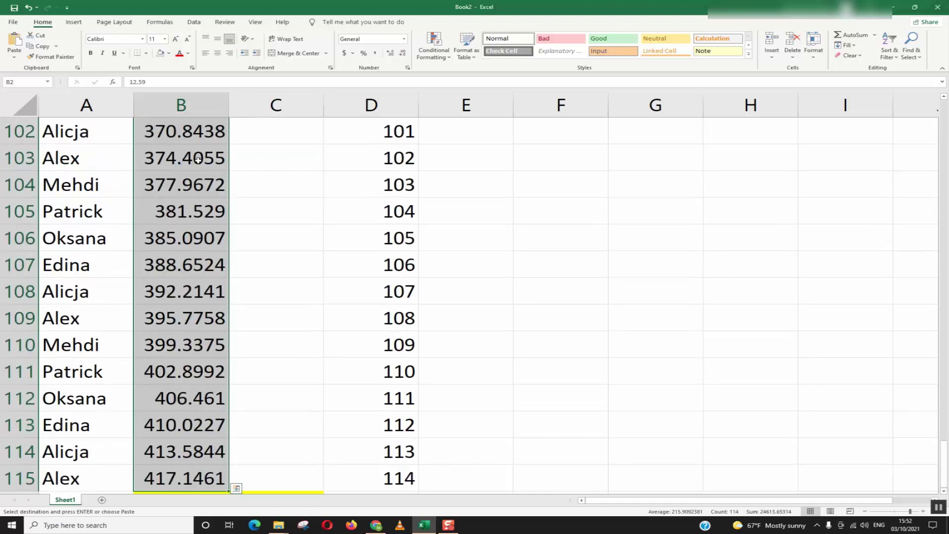
{"action": "scroll", "coordinate": [196, 152], "scroll_direction": "up", "scroll_amount": 10}
{"action": "scroll", "coordinate": [195, 150], "scroll_direction": "up", "scroll_amount": 7}
{"action": "scroll", "coordinate": [196, 151], "scroll_direction": "up", "scroll_amount": 17}
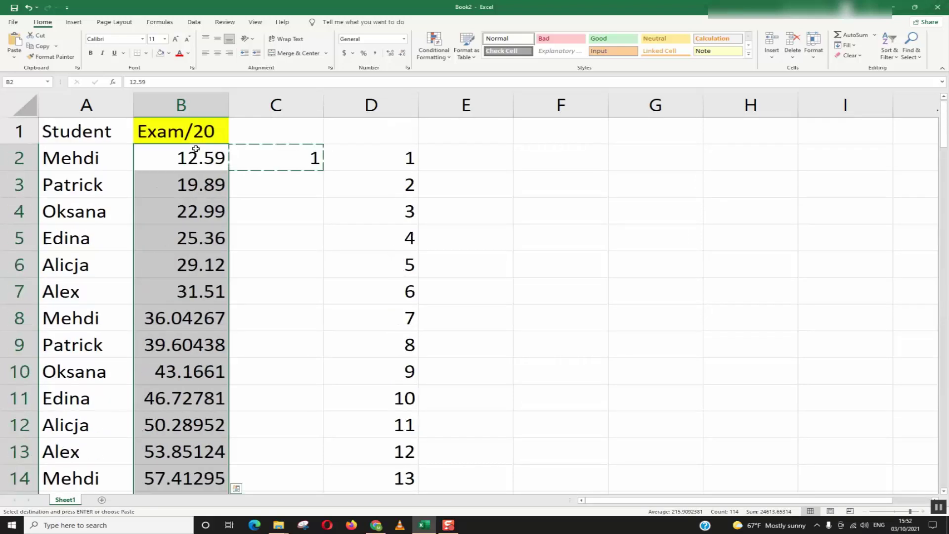
{"action": "right_click", "coordinate": [197, 162]}
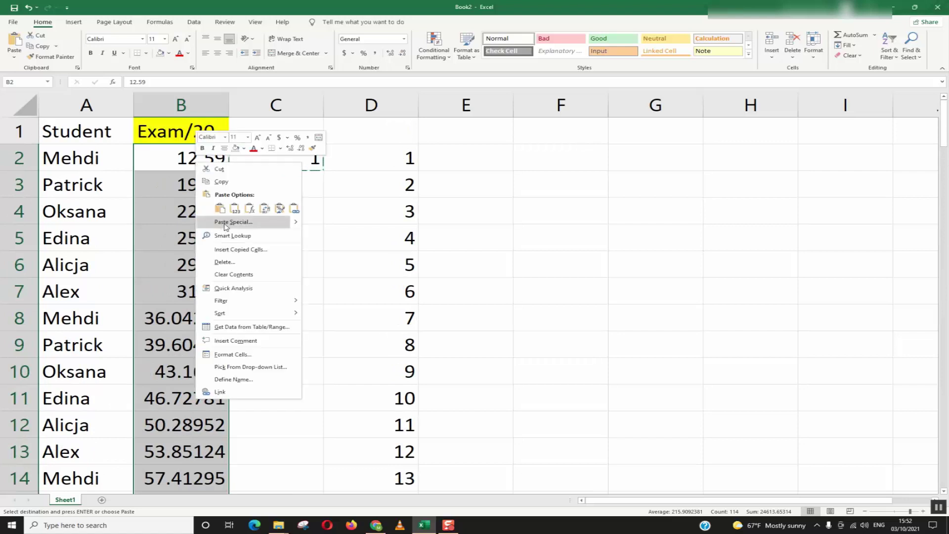
{"action": "left_click", "coordinate": [225, 222]}
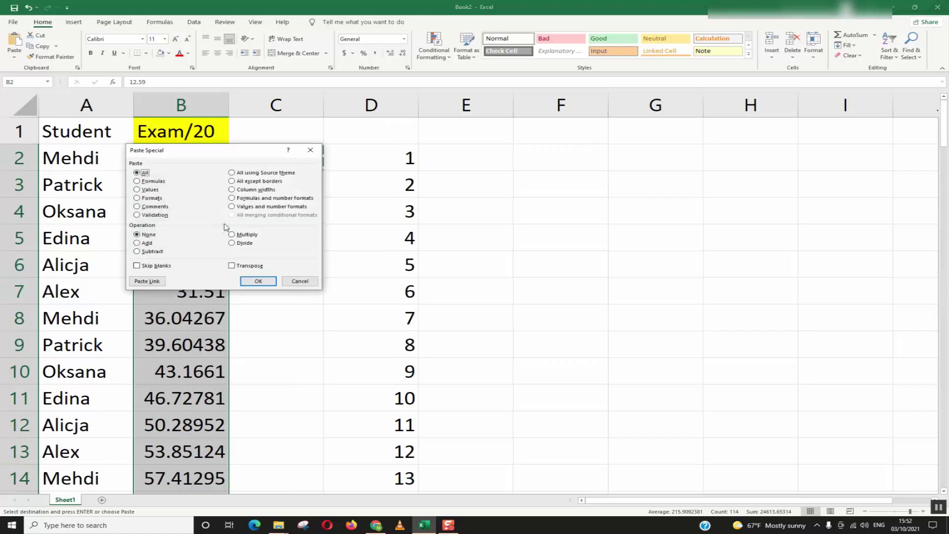
{"action": "left_click", "coordinate": [151, 253]}
{"action": "left_click", "coordinate": [259, 281]}
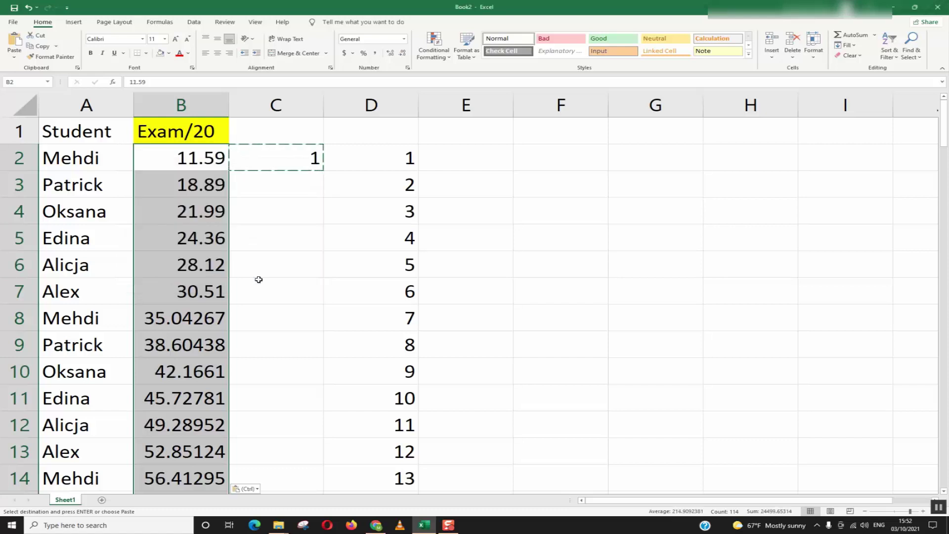
{"action": "left_click", "coordinate": [280, 165]}
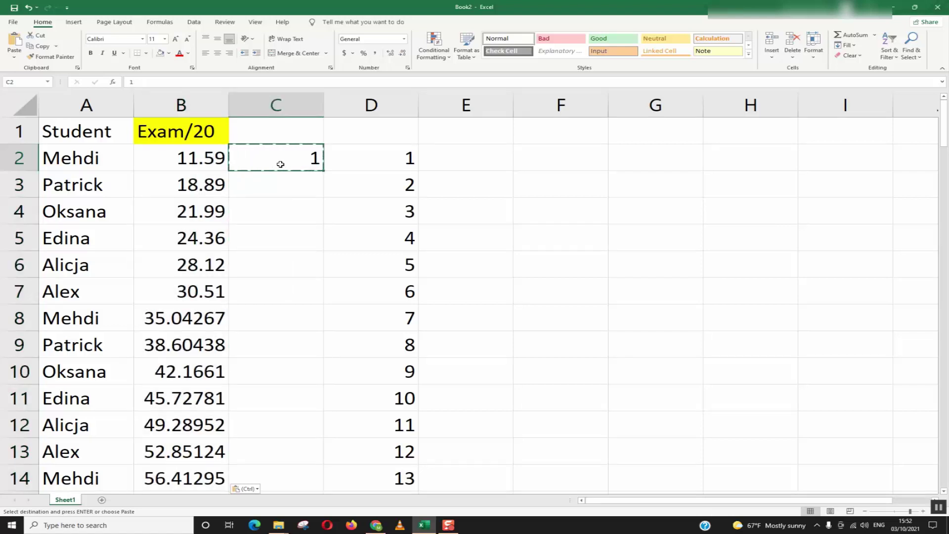
Step: Change the constant in C2 to 7 and copy it
{"action": "key", "text": "Escape"}
{"action": "type", "text": "7"}
{"action": "key", "text": "Tab"}
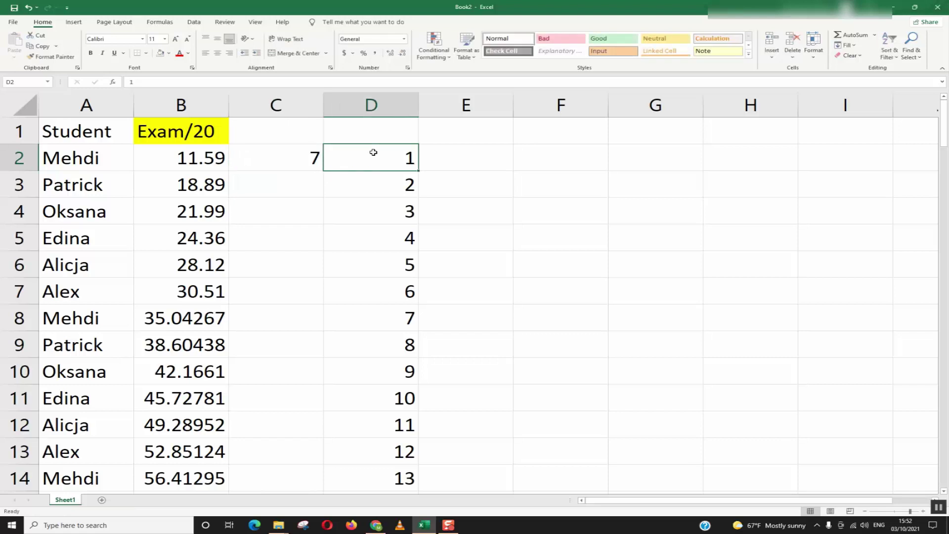
{"action": "type", "text": "7"}
{"action": "left_click", "coordinate": [276, 164]}
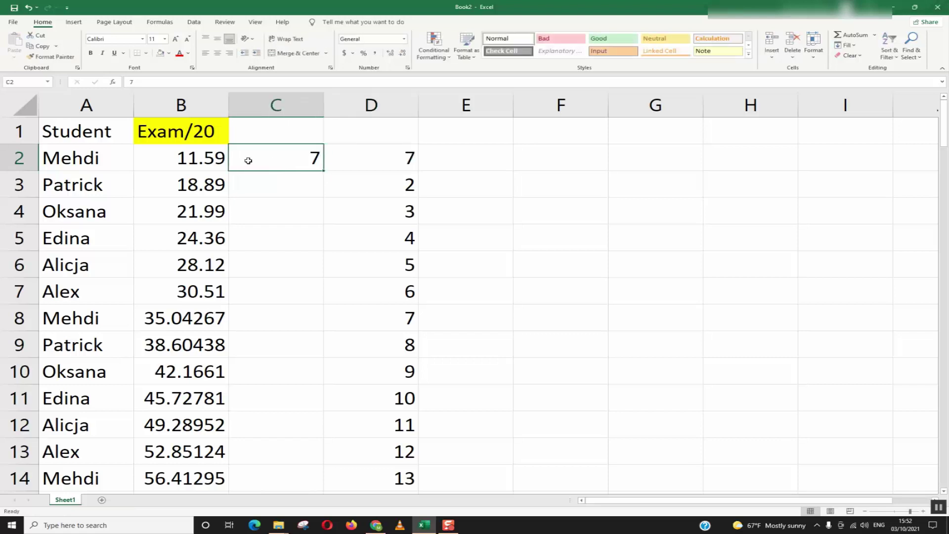
{"action": "key", "text": "ctrl+c"}
Step: Subtract 7 from every Exam/20 score in B2:B115 using Paste Special Subtract
{"action": "left_click", "coordinate": [188, 156]}
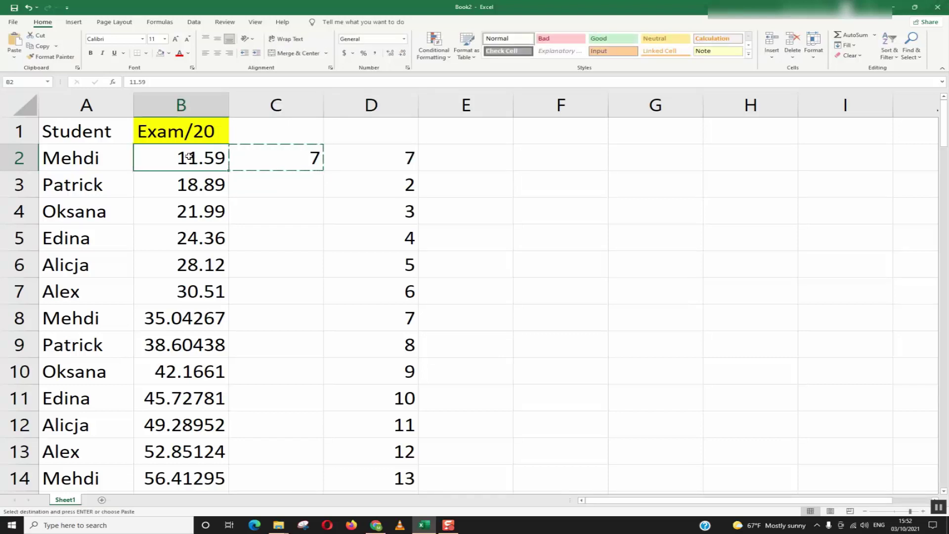
{"action": "key", "text": "ctrl+shift+Down"}
{"action": "scroll", "coordinate": [188, 156], "scroll_direction": "up", "scroll_amount": 19}
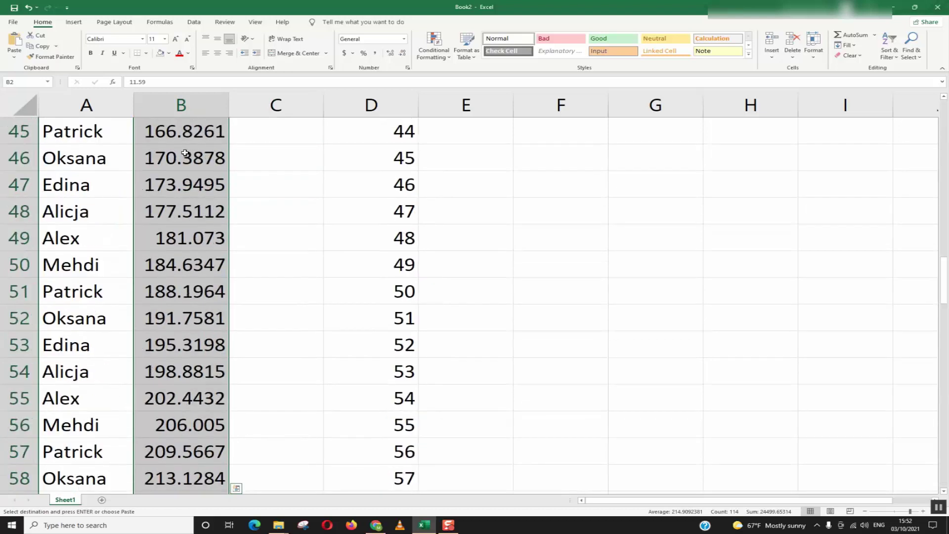
{"action": "scroll", "coordinate": [187, 157], "scroll_direction": "up", "scroll_amount": 7}
{"action": "scroll", "coordinate": [189, 156], "scroll_direction": "up", "scroll_amount": 8}
{"action": "right_click", "coordinate": [188, 157]}
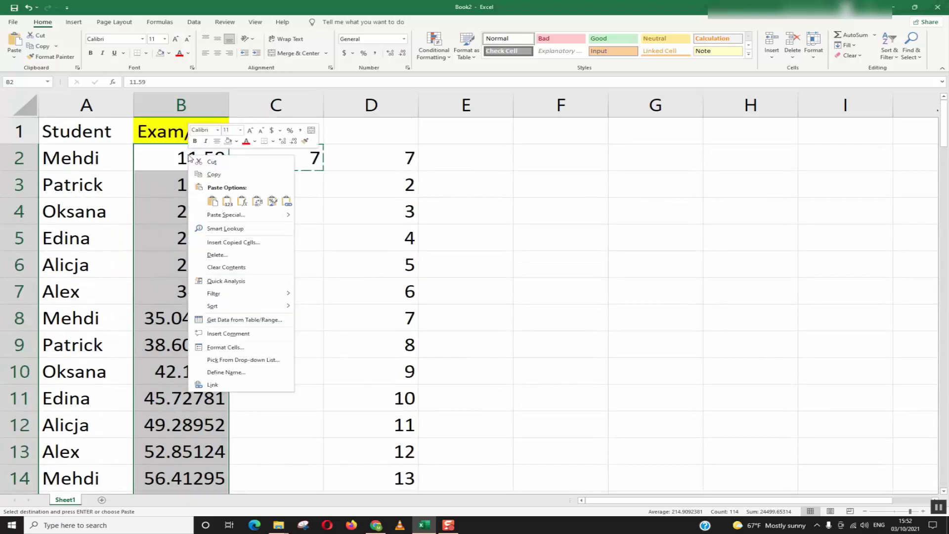
{"action": "left_click", "coordinate": [216, 214]}
{"action": "left_click", "coordinate": [140, 238]}
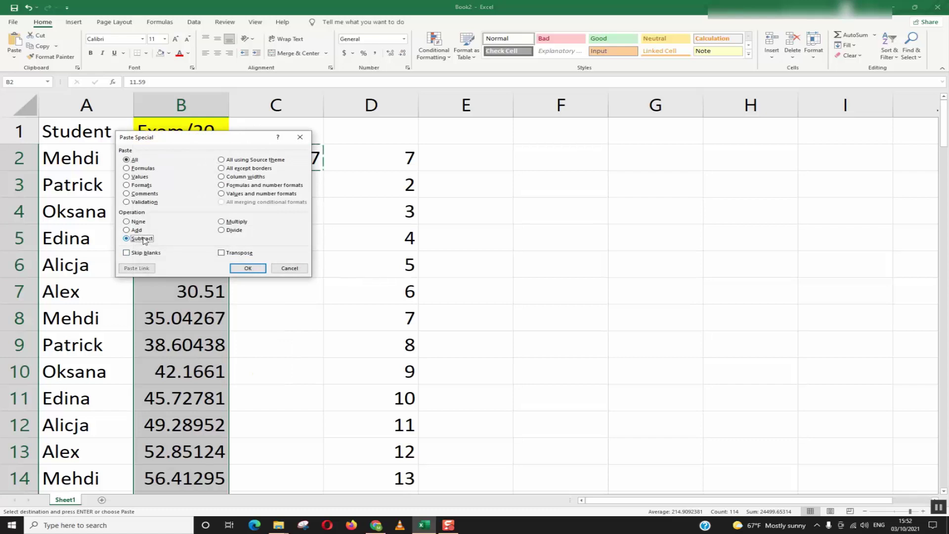
{"action": "left_click", "coordinate": [256, 270]}
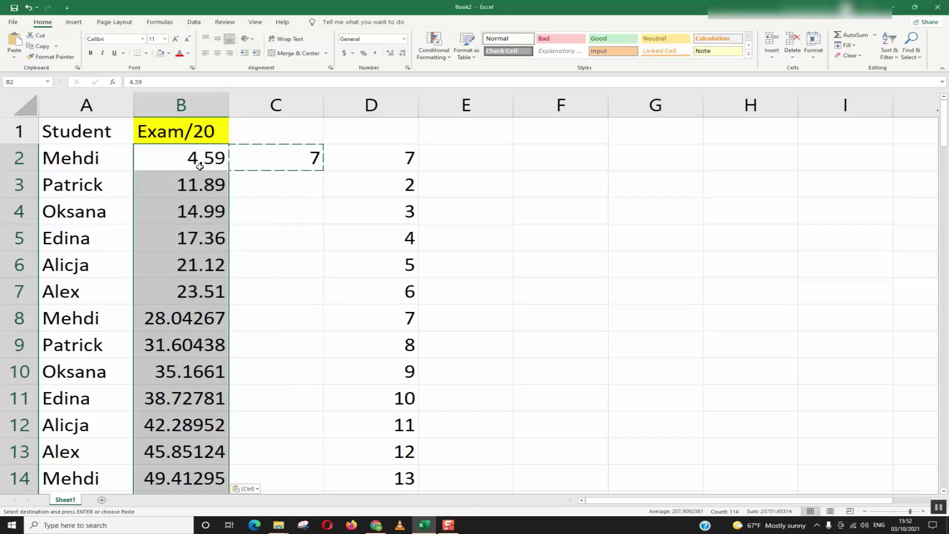
{"action": "left_click", "coordinate": [198, 160]}
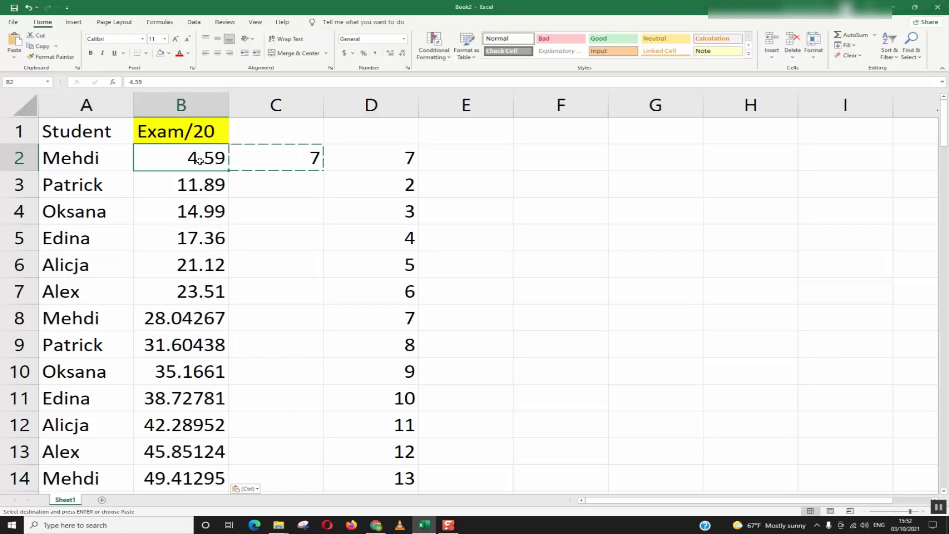
Step: Undo the subtraction of 7, then copy the column D amounts D2:D115
{"action": "left_click", "coordinate": [310, 174]}
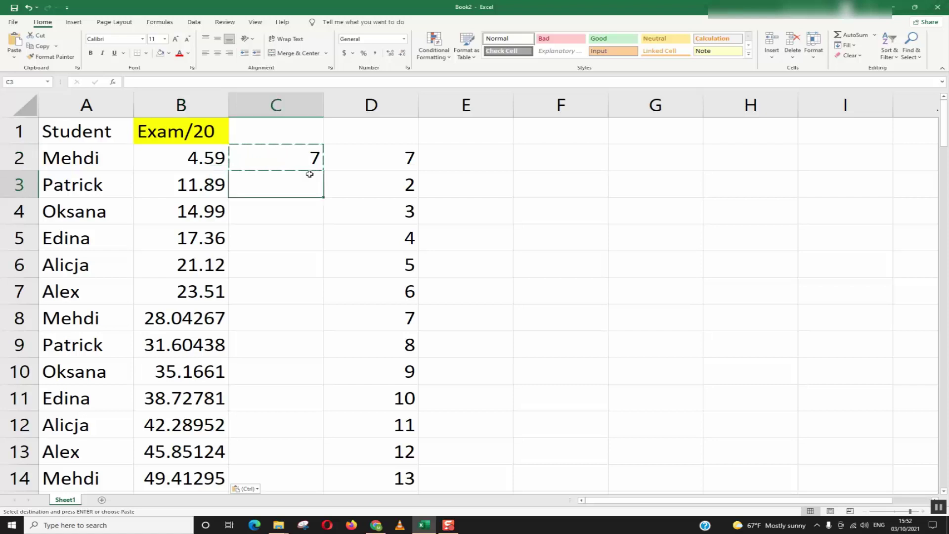
{"action": "key", "text": "Escape"}
{"action": "left_click", "coordinate": [381, 148]}
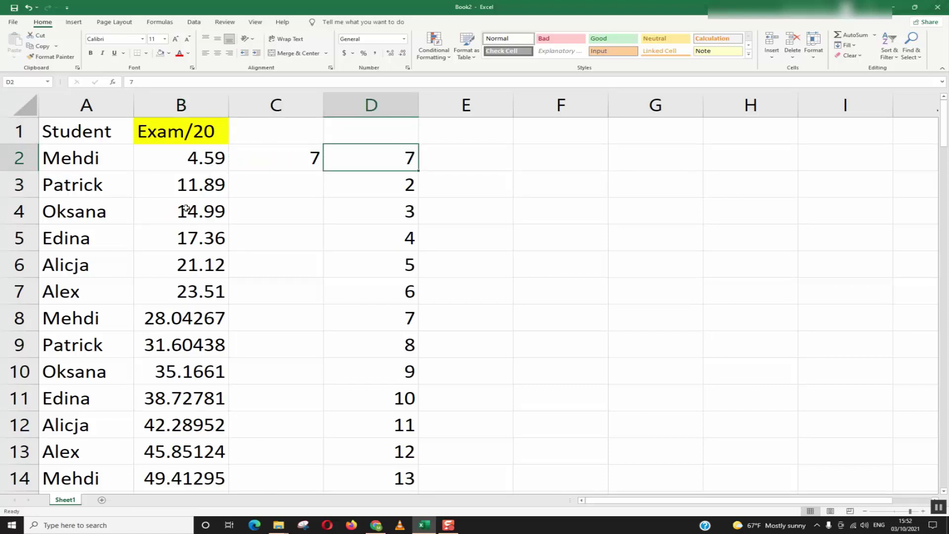
{"action": "left_click", "coordinate": [28, 8]}
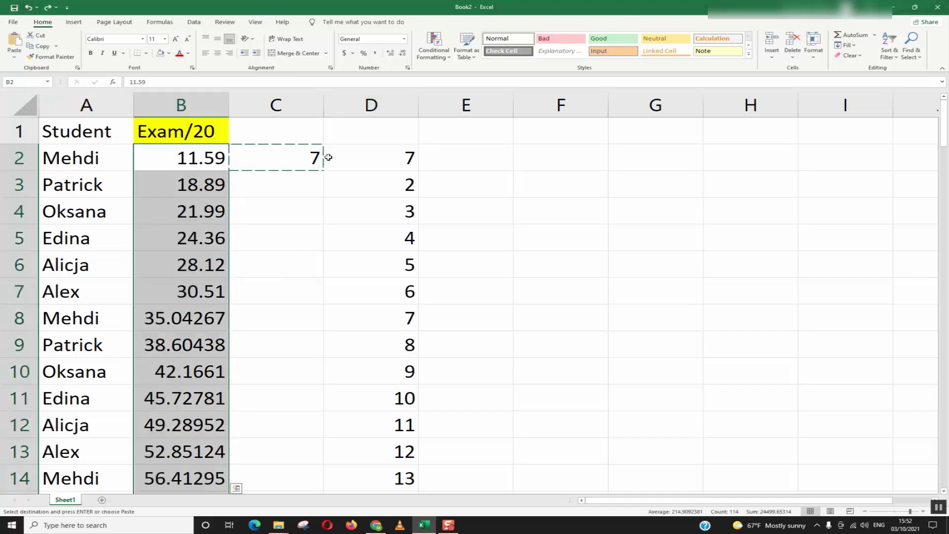
{"action": "left_click", "coordinate": [374, 151]}
{"action": "key", "text": "Escape"}
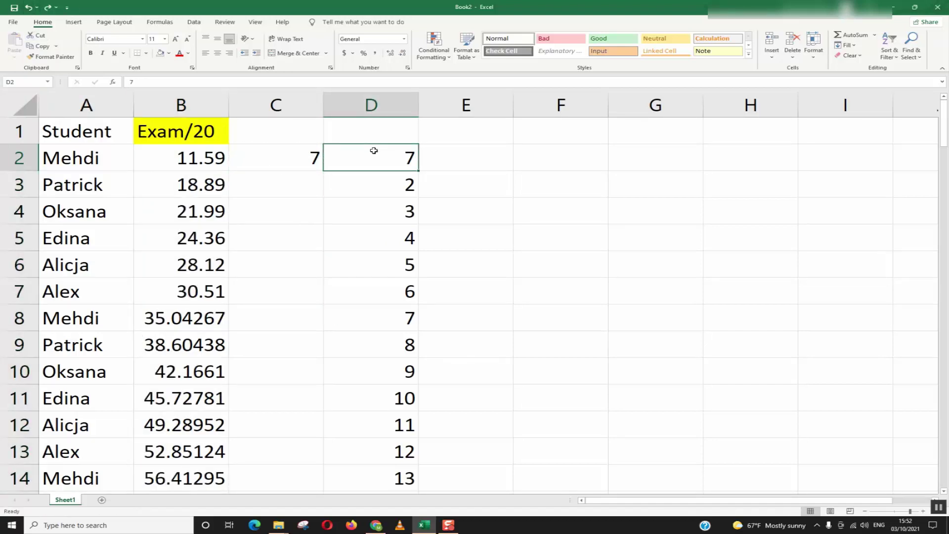
{"action": "key", "text": "ctrl+shift+Down"}
{"action": "scroll", "coordinate": [365, 164], "scroll_direction": "up", "scroll_amount": 10}
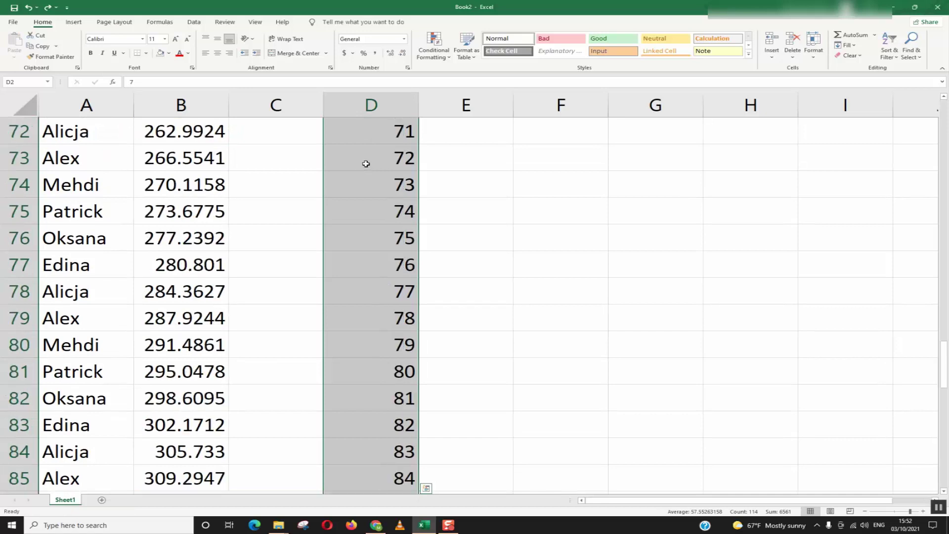
{"action": "scroll", "coordinate": [365, 163], "scroll_direction": "up", "scroll_amount": 9}
{"action": "scroll", "coordinate": [365, 163], "scroll_direction": "up", "scroll_amount": 15}
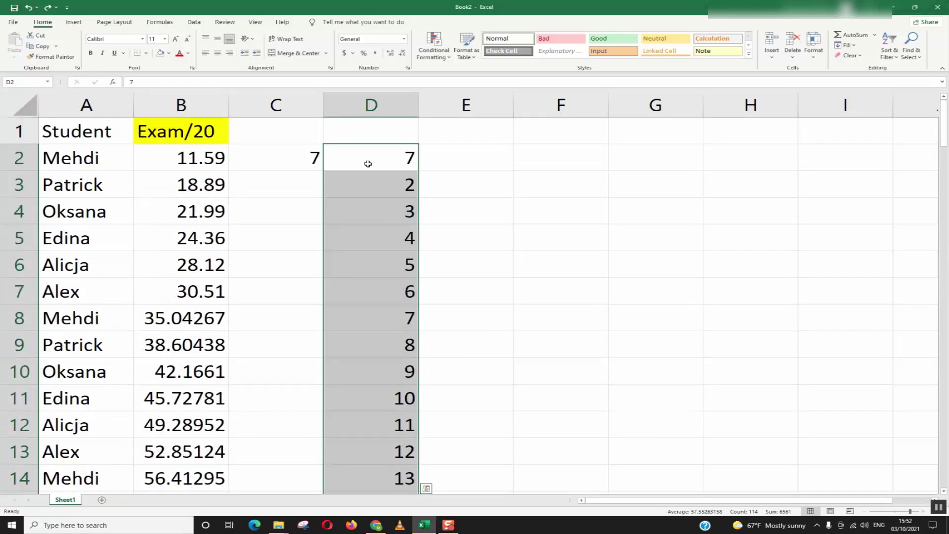
{"action": "key", "text": "ctrl+c"}
Step: Subtract the copied column D amounts from the scores in B2:B115 with Paste Special
{"action": "left_click", "coordinate": [212, 157]}
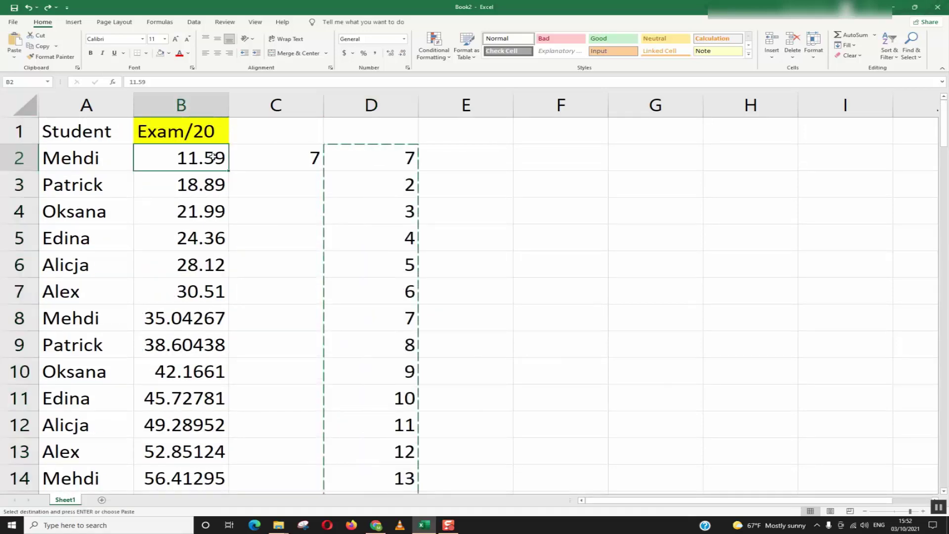
{"action": "key", "text": "ctrl+shift+Down"}
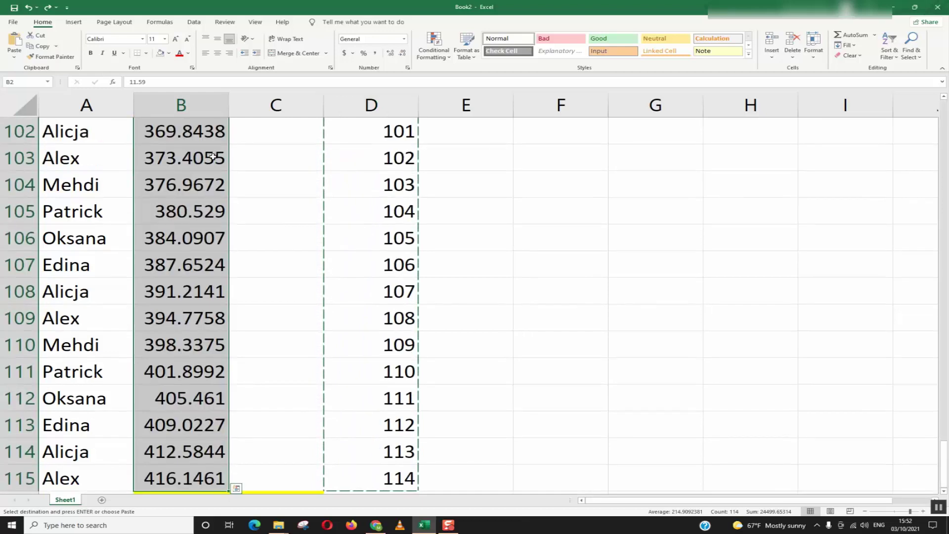
{"action": "scroll", "coordinate": [212, 157], "scroll_direction": "up", "scroll_amount": 9}
{"action": "scroll", "coordinate": [213, 157], "scroll_direction": "up", "scroll_amount": 9}
{"action": "scroll", "coordinate": [212, 157], "scroll_direction": "up", "scroll_amount": 8}
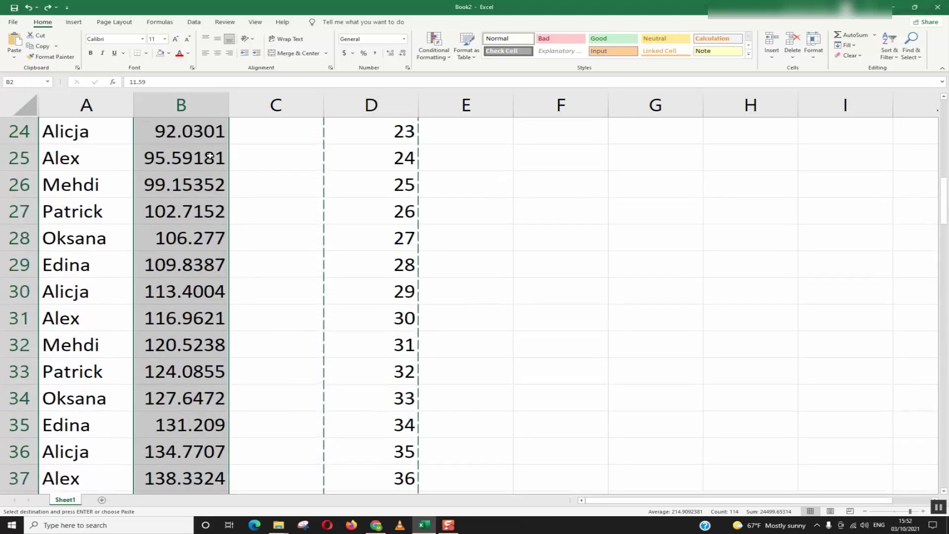
{"action": "scroll", "coordinate": [212, 158], "scroll_direction": "up", "scroll_amount": 7}
{"action": "scroll", "coordinate": [211, 156], "scroll_direction": "up", "scroll_amount": 1}
{"action": "right_click", "coordinate": [211, 154]}
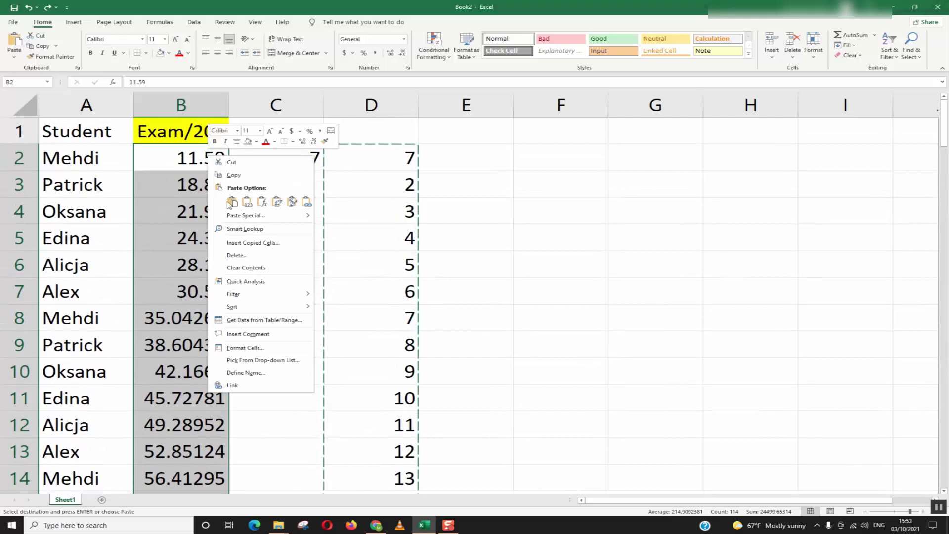
{"action": "left_click", "coordinate": [238, 216]}
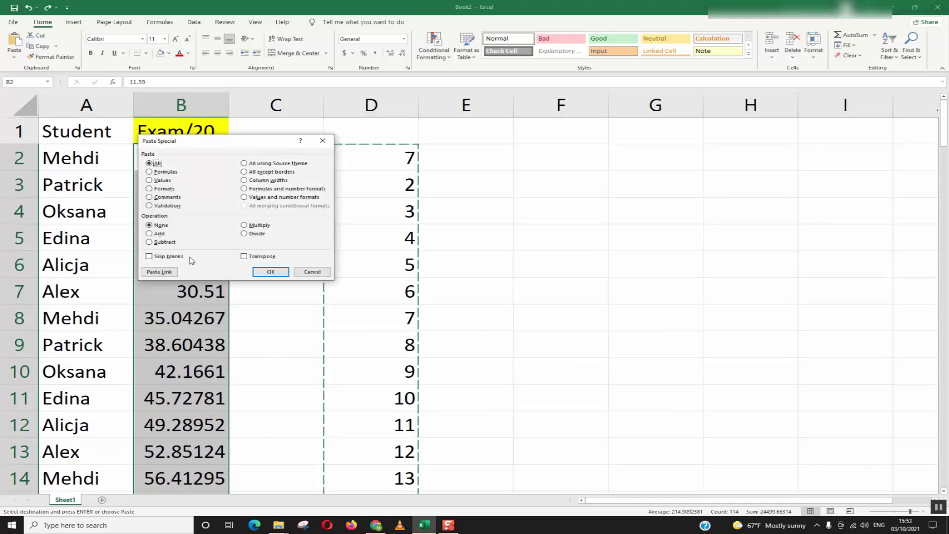
{"action": "left_click", "coordinate": [164, 242]}
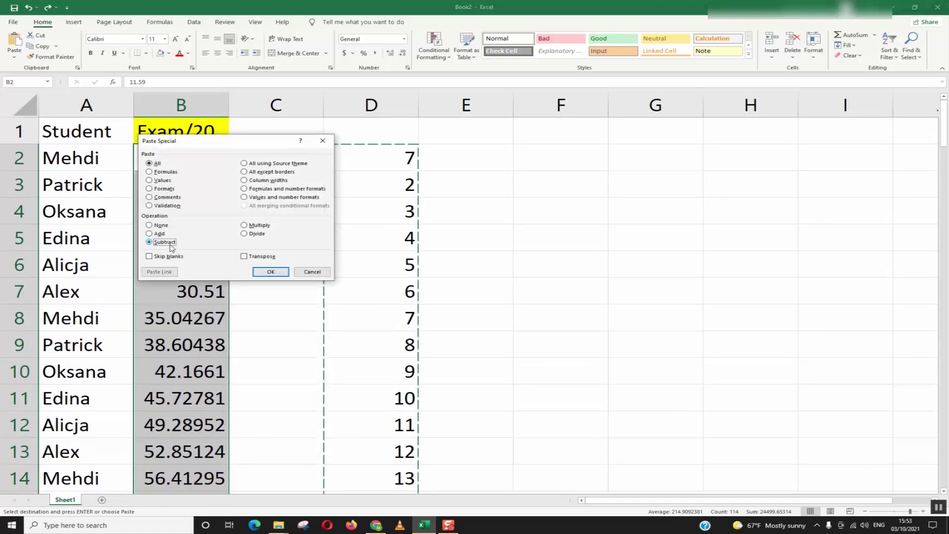
{"action": "left_click", "coordinate": [273, 275]}
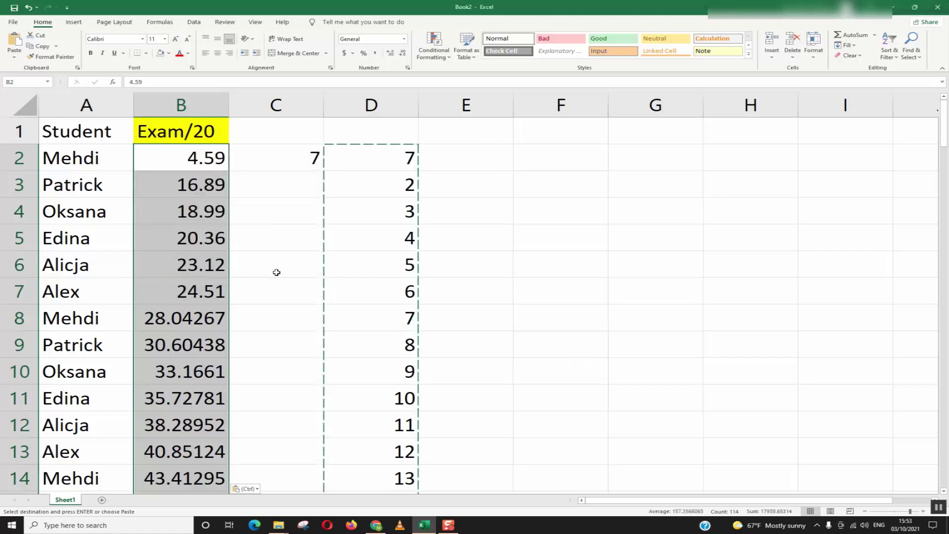
{"action": "left_click", "coordinate": [299, 242]}
{"action": "left_click", "coordinate": [196, 168]}
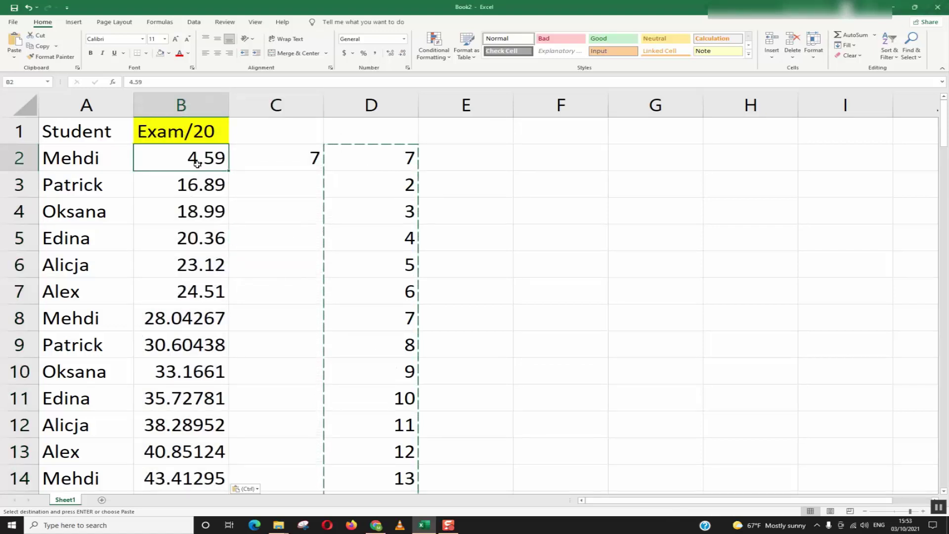
{"action": "mouse_move", "coordinate": [356, 158]}
{"action": "left_mouse_down"}
{"action": "mouse_move", "coordinate": [216, 156]}
{"action": "mouse_move", "coordinate": [380, 159]}
{"action": "left_mouse_up"}
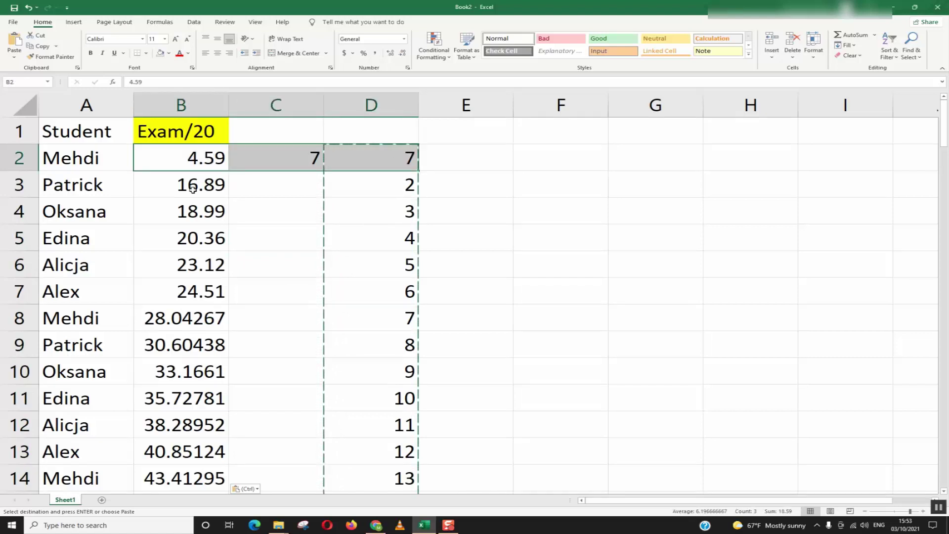
{"action": "left_click_drag", "start_coordinate": [178, 186], "coordinate": [370, 184]}
{"action": "left_click_drag", "start_coordinate": [157, 215], "coordinate": [370, 211]}
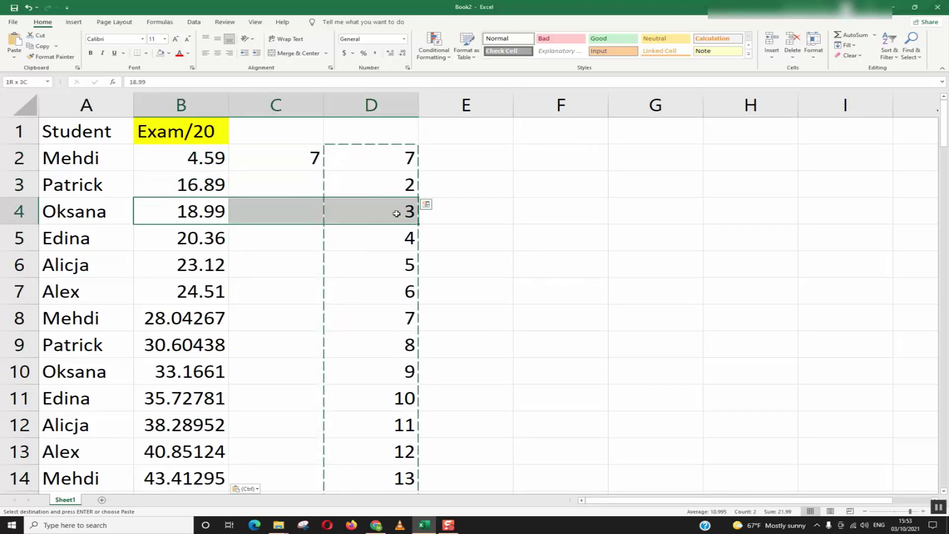
{"action": "left_click_drag", "start_coordinate": [158, 238], "coordinate": [386, 241]}
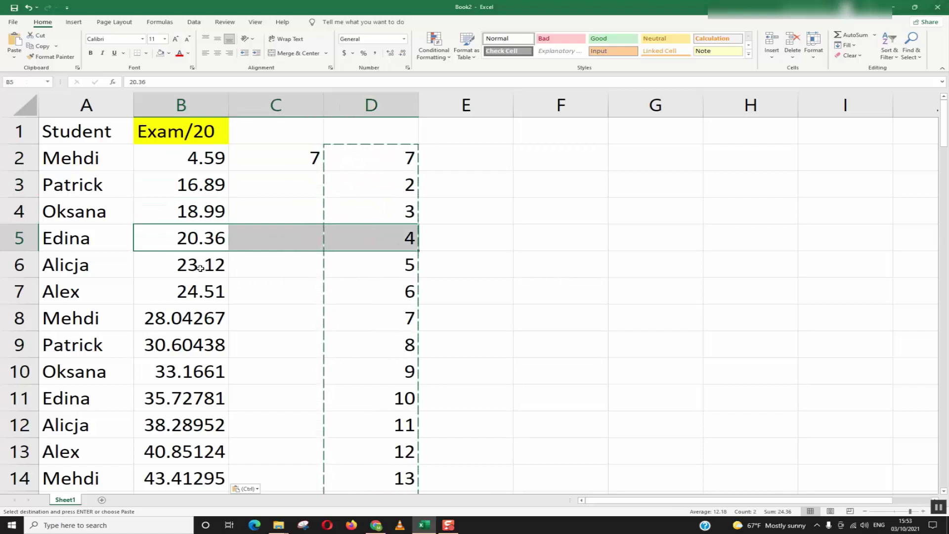
{"action": "left_click_drag", "start_coordinate": [171, 264], "coordinate": [393, 282]}
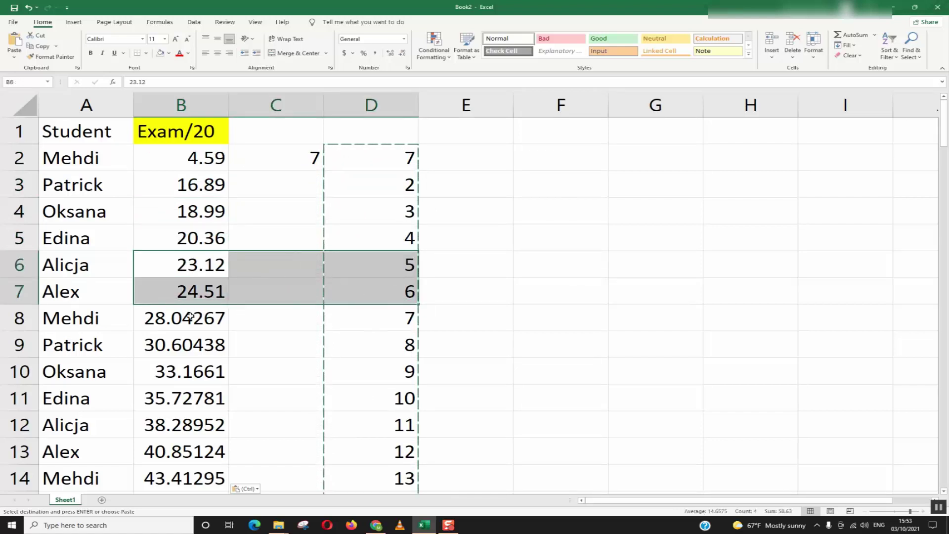
{"action": "key", "text": "Escape"}
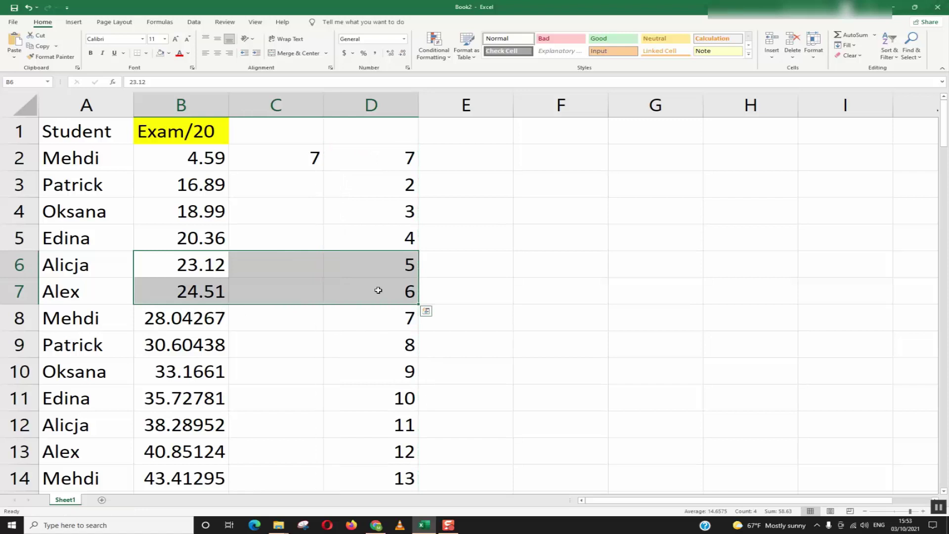